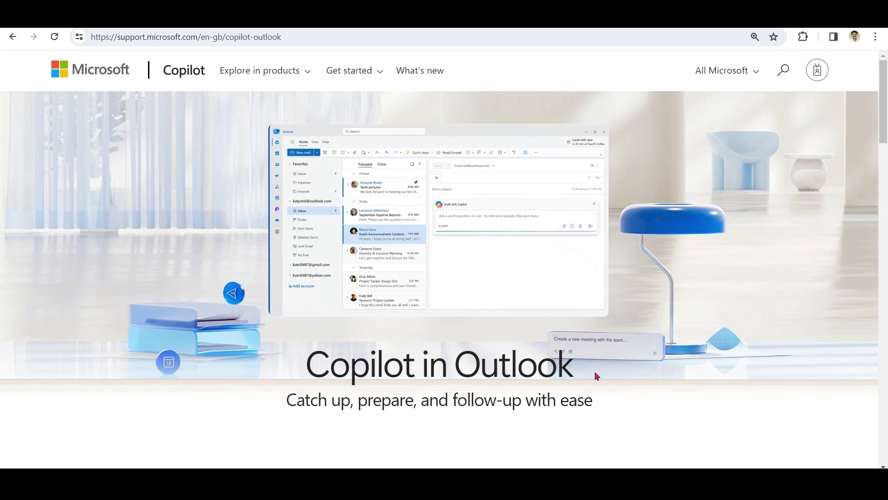
{"action": "left_click_drag", "start_coordinate": [884, 119], "coordinate": [883, 198]}
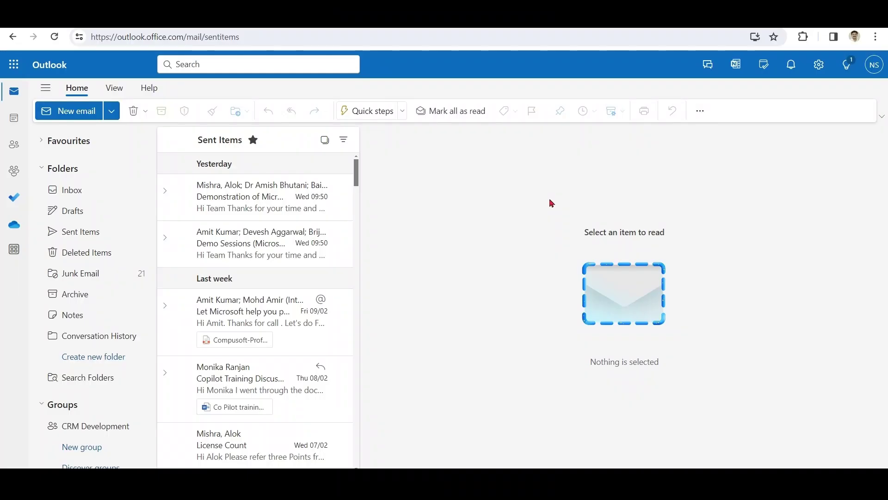
Step: Search Windows for 'outlook' and launch the Outlook app from Best match
{"action": "key", "text": "super"}
{"action": "type", "text": "outlook"}
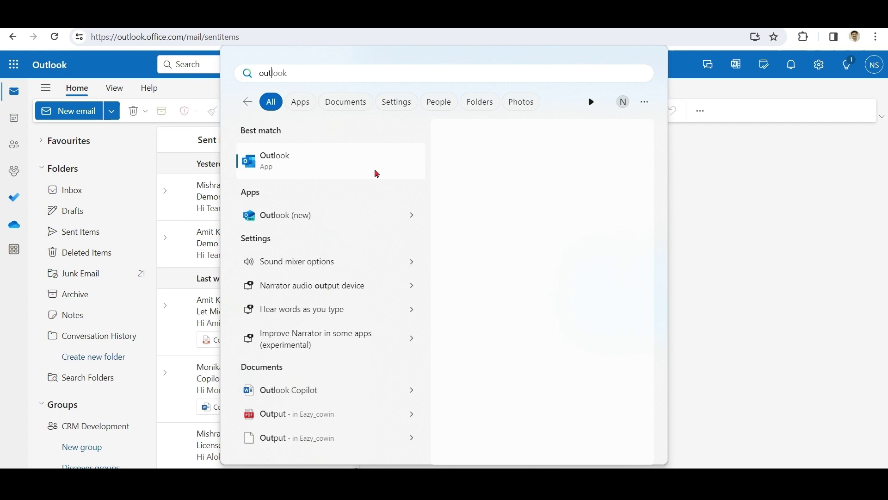
{"action": "left_click", "coordinate": [329, 217]}
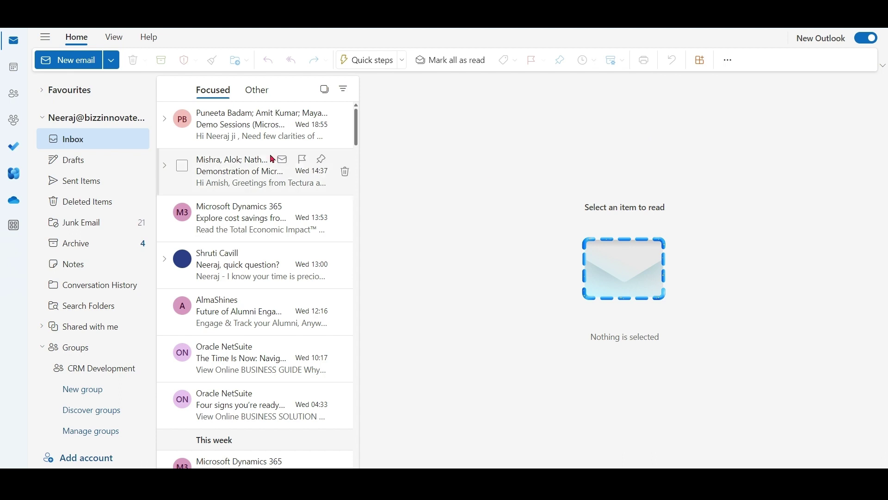
Step: Start a new email and open the Draft with Copilot prompt for the Citi Bank escalation
{"action": "left_click", "coordinate": [81, 61]}
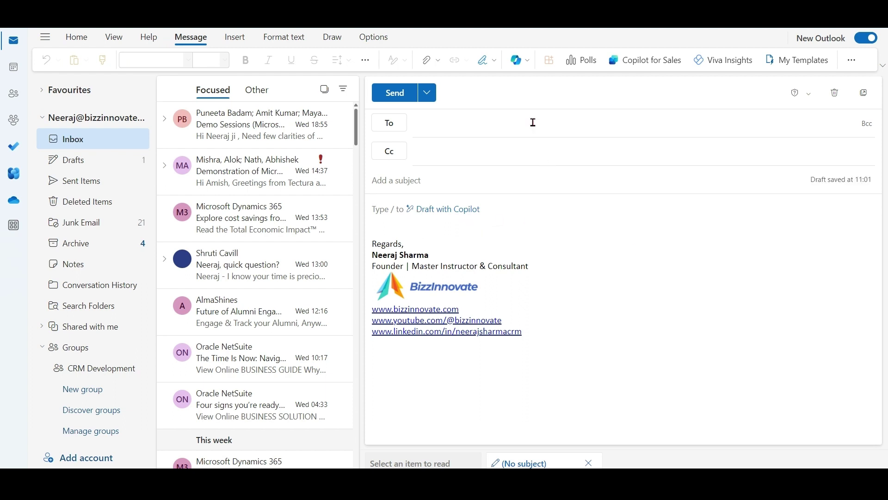
{"action": "left_click", "coordinate": [524, 61]}
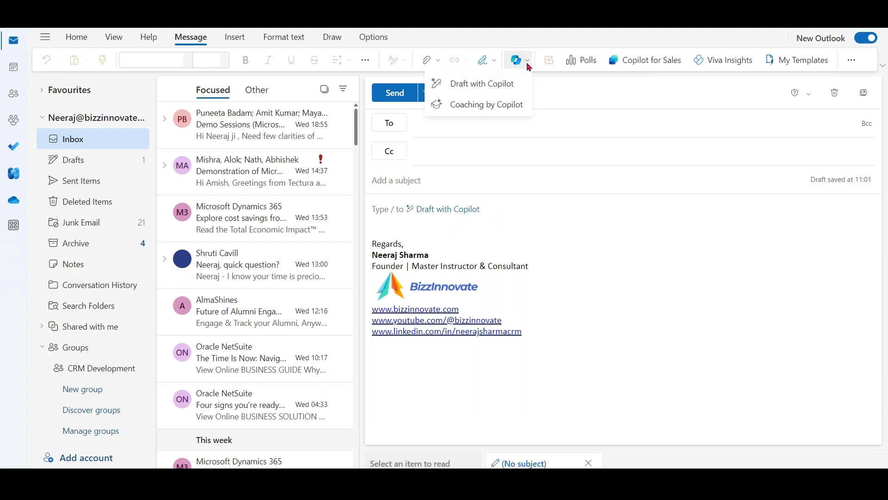
{"action": "left_click", "coordinate": [503, 84]}
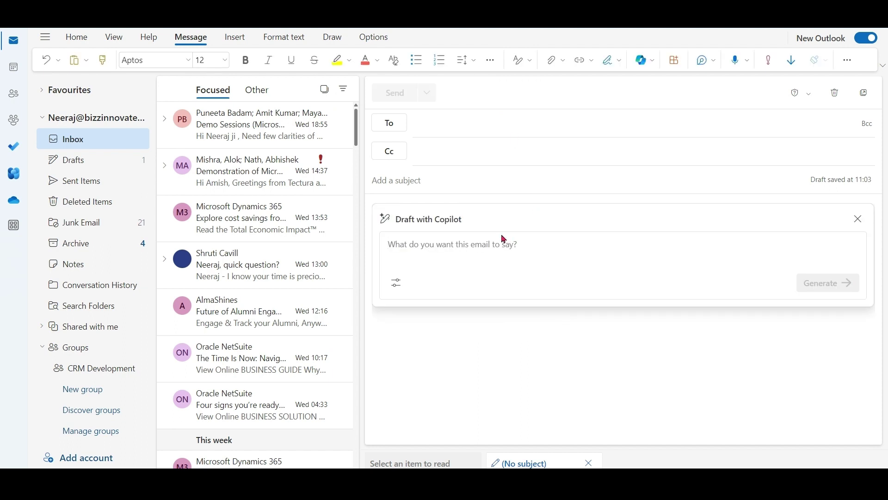
{"action": "type", "text": "please suggest to escalate issu"}
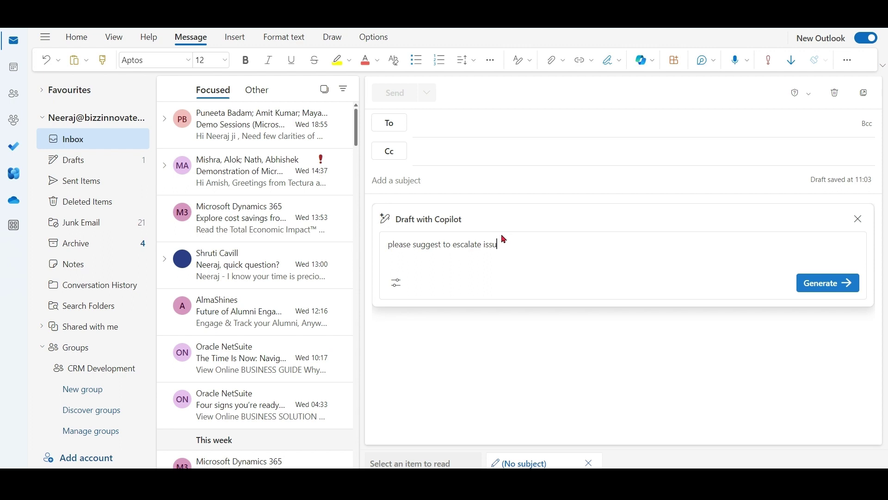
{"action": "type", "text": "e with Citi Bank about double p"}
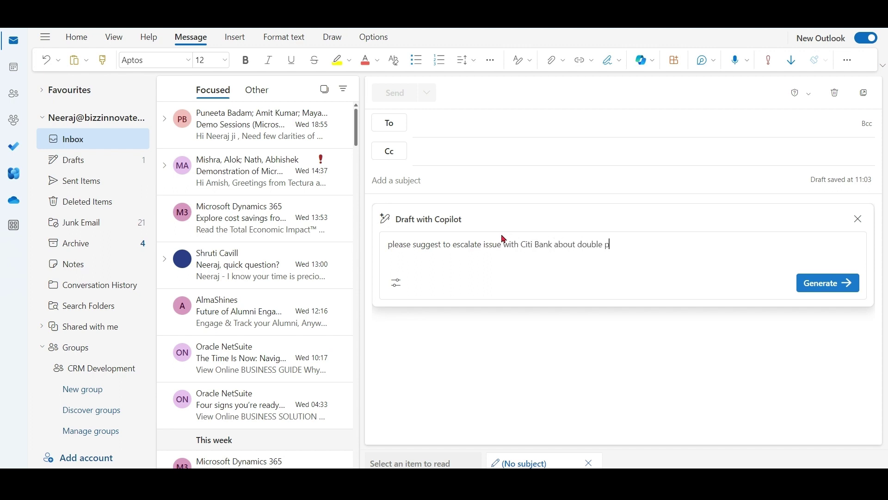
{"action": "type", "text": "ayment of 2000 USD over t"}
{"action": "type", "text": "his weekend"}
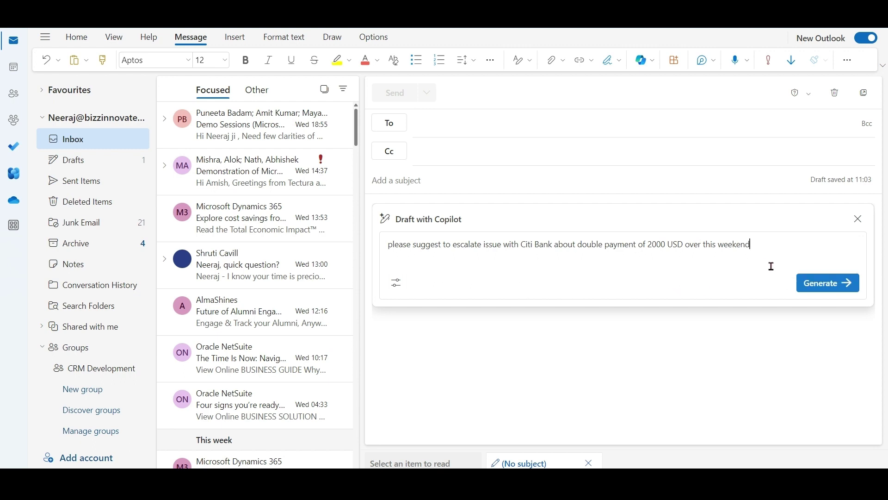
Step: Generate the Citi Bank double-payment escalation draft, then regenerate it to version 2 of 2
{"action": "left_click", "coordinate": [828, 285]}
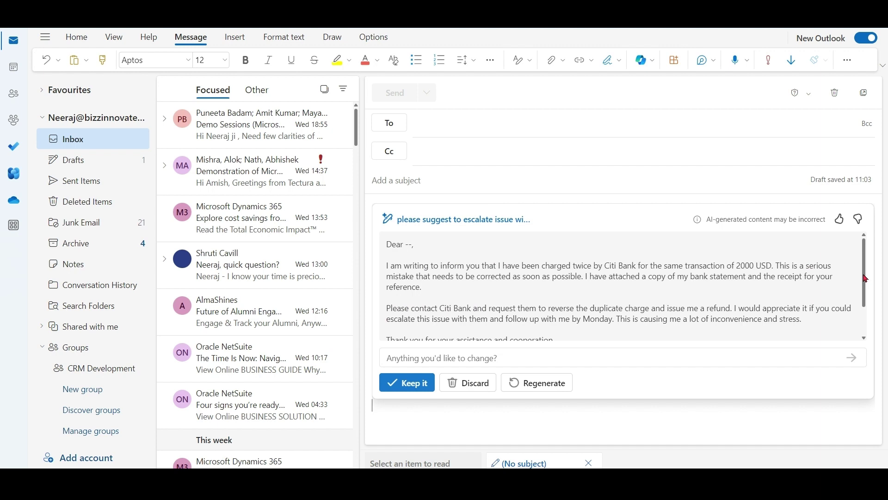
{"action": "scroll", "coordinate": [866, 279], "scroll_direction": "down", "scroll_amount": 1}
{"action": "scroll", "coordinate": [867, 279], "scroll_direction": "down", "scroll_amount": 2}
{"action": "scroll", "coordinate": [866, 279], "scroll_direction": "up", "scroll_amount": 3}
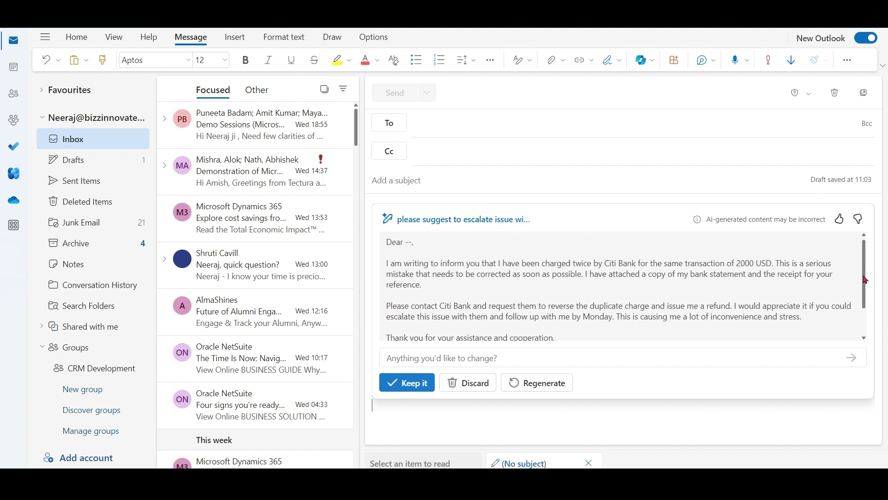
{"action": "mouse_move", "coordinate": [866, 280]}
{"action": "left_mouse_down"}
{"action": "mouse_move", "coordinate": [867, 300]}
{"action": "mouse_move", "coordinate": [863, 265]}
{"action": "left_mouse_up"}
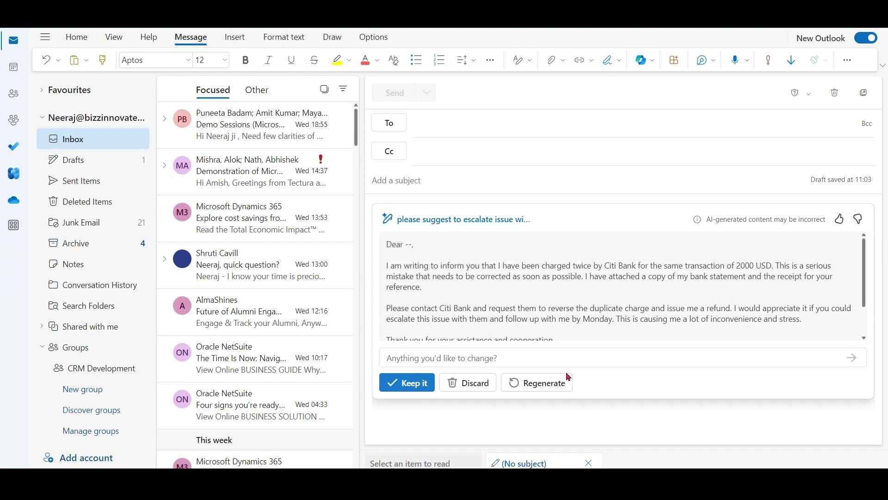
{"action": "left_click", "coordinate": [536, 381]}
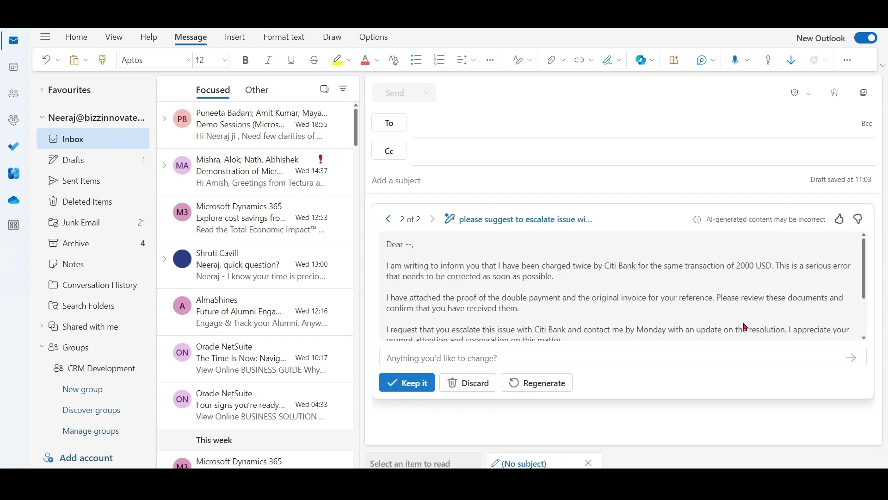
{"action": "scroll", "coordinate": [866, 280], "scroll_direction": "down", "scroll_amount": 2}
{"action": "scroll", "coordinate": [866, 271], "scroll_direction": "up", "scroll_amount": 2}
{"action": "type", "text": "also ment"}
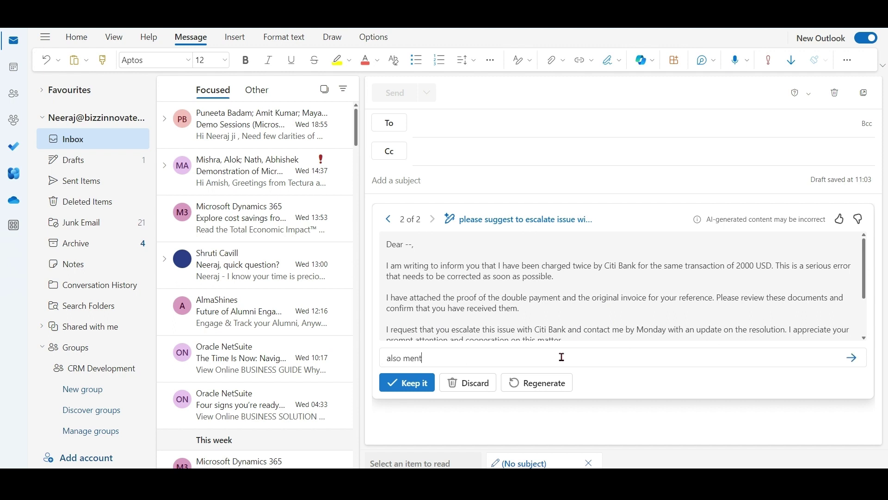
{"action": "type", "text": "ion that we are premium customer so"}
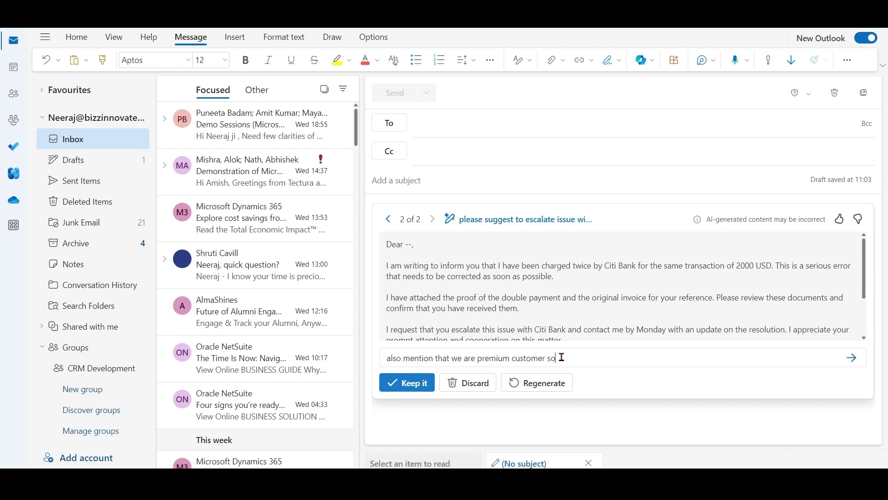
Step: Revise the draft to stress premium-customer status, compare all three versions, and end on version 3
{"action": "triple_click", "coordinate": [562, 357]}
{"action": "left_click", "coordinate": [562, 357]}
{"action": "type", "text": "solve issue ASAP"}
{"action": "left_click", "coordinate": [852, 358]}
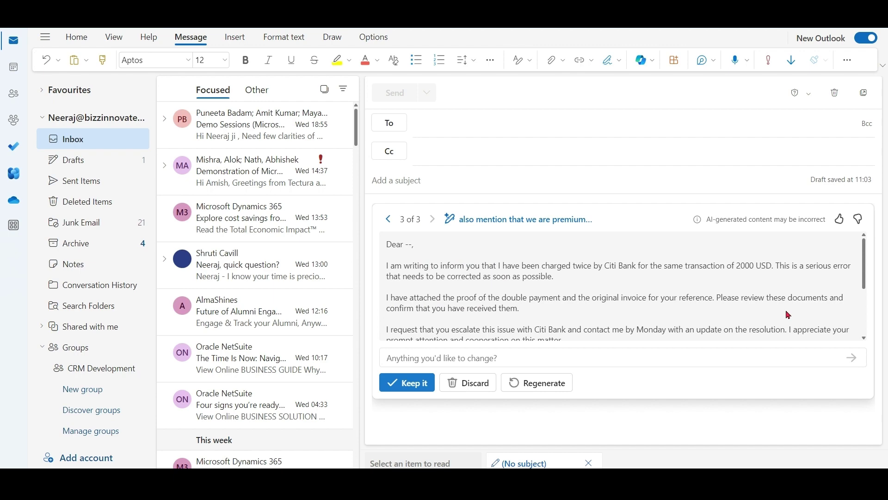
{"action": "mouse_move", "coordinate": [866, 264]}
{"action": "left_mouse_down"}
{"action": "mouse_move", "coordinate": [867, 297]}
{"action": "mouse_move", "coordinate": [864, 244]}
{"action": "left_mouse_up"}
{"action": "double_click", "coordinate": [389, 219]}
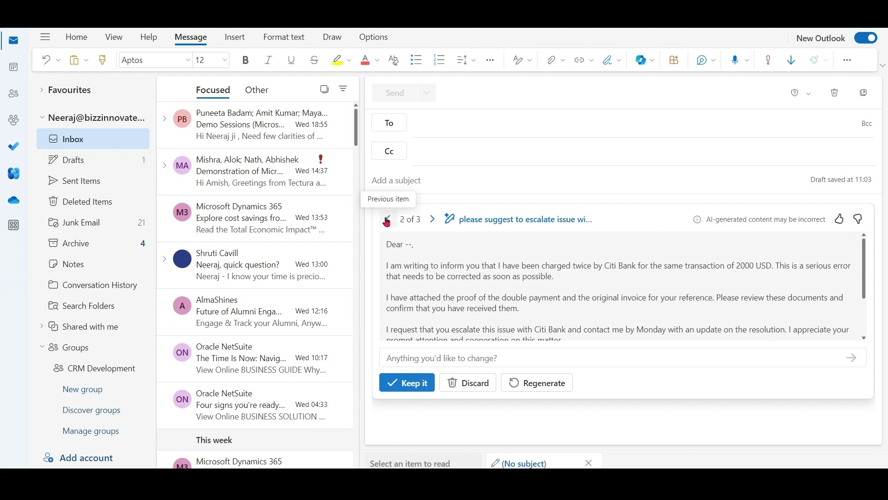
{"action": "left_click", "coordinate": [431, 222]}
{"action": "left_click", "coordinate": [431, 222]}
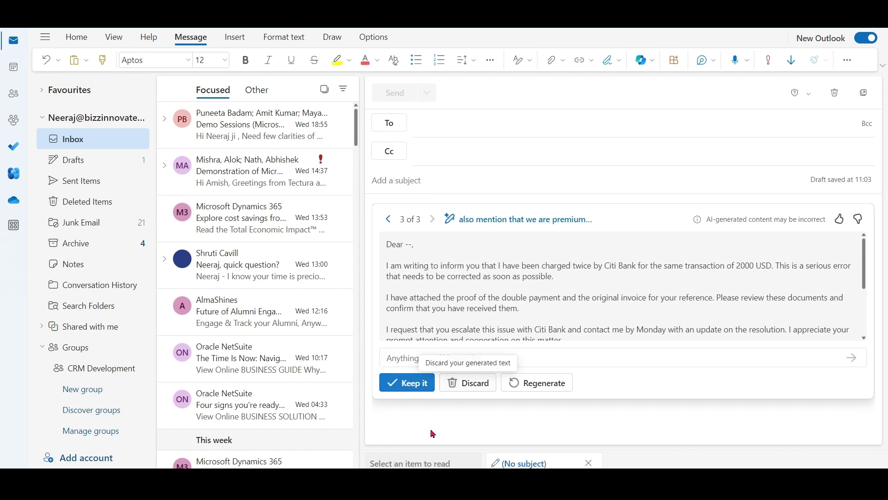
Step: Keep the premium-customer draft in the email body and open the CRM demonstration email
{"action": "left_click", "coordinate": [407, 383]}
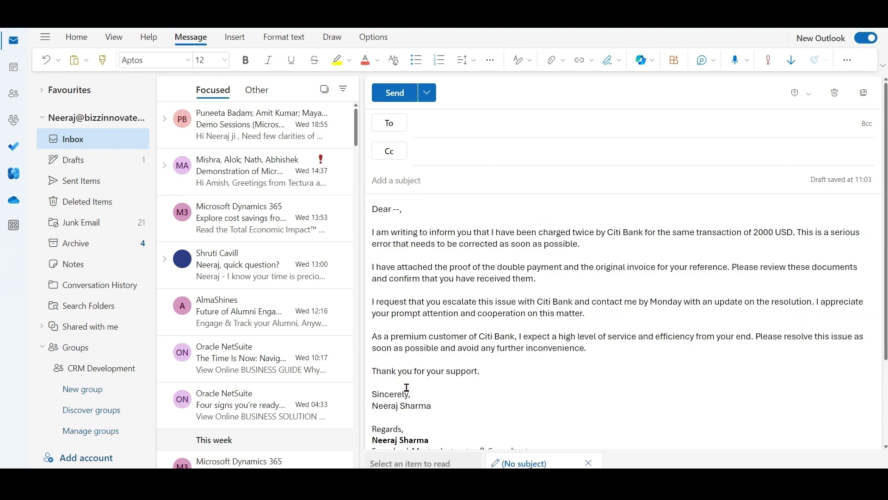
{"action": "left_click", "coordinate": [574, 380]}
{"action": "mouse_move", "coordinate": [243, 171]}
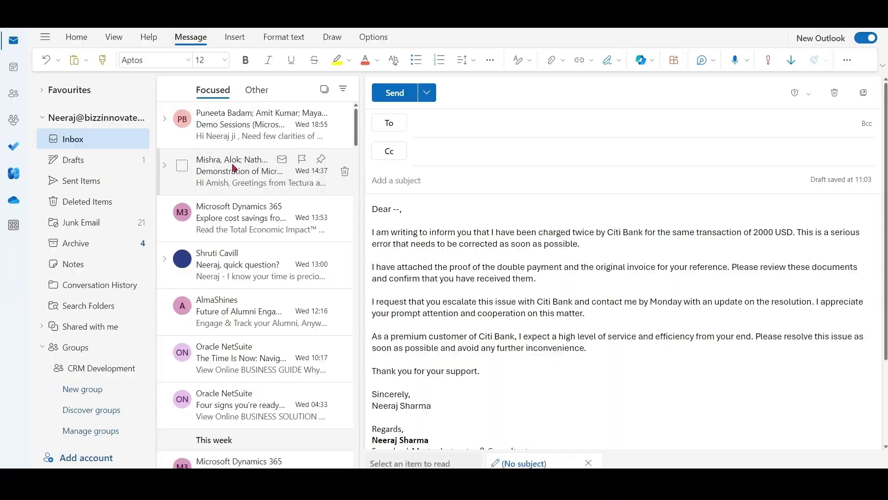
{"action": "left_click", "coordinate": [233, 168]}
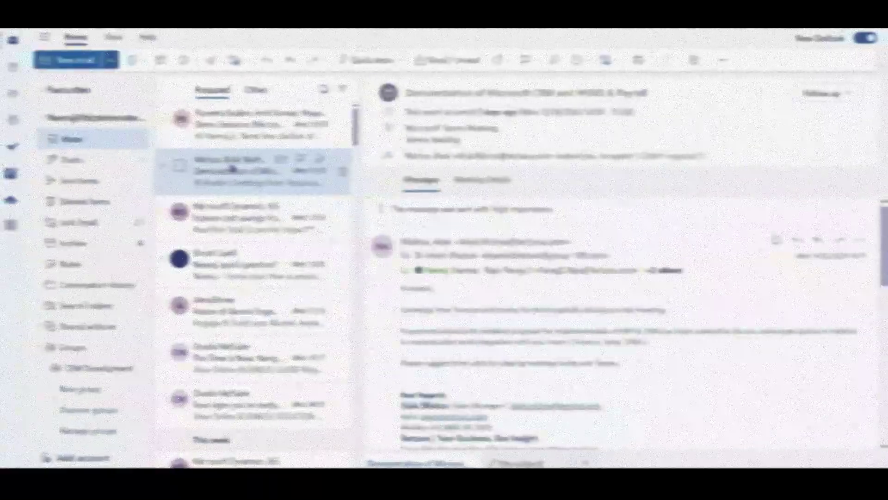
Step: Read the CRM demonstration thread in a pop-out window, close it, and start Reply all
{"action": "double_click", "coordinate": [233, 168]}
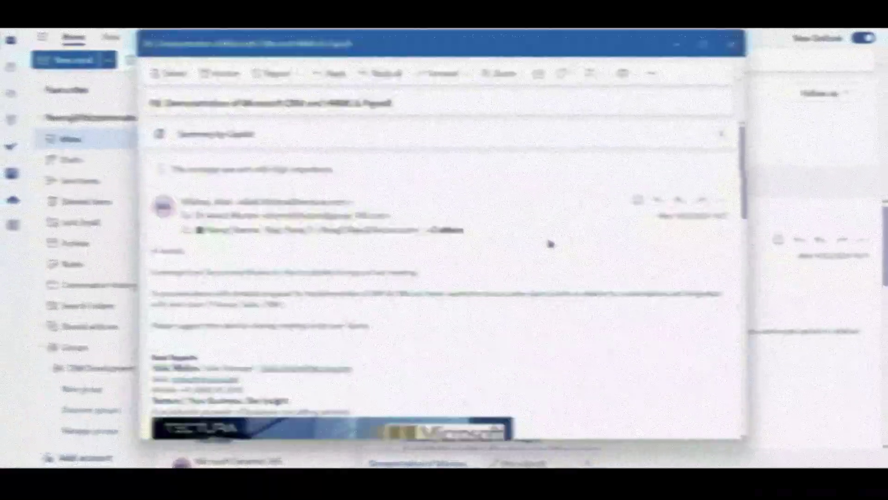
{"action": "scroll", "coordinate": [548, 243], "scroll_direction": "down", "scroll_amount": 1}
{"action": "scroll", "coordinate": [549, 243], "scroll_direction": "down", "scroll_amount": 3}
{"action": "scroll", "coordinate": [549, 244], "scroll_direction": "down", "scroll_amount": 3}
{"action": "scroll", "coordinate": [549, 244], "scroll_direction": "down", "scroll_amount": 3}
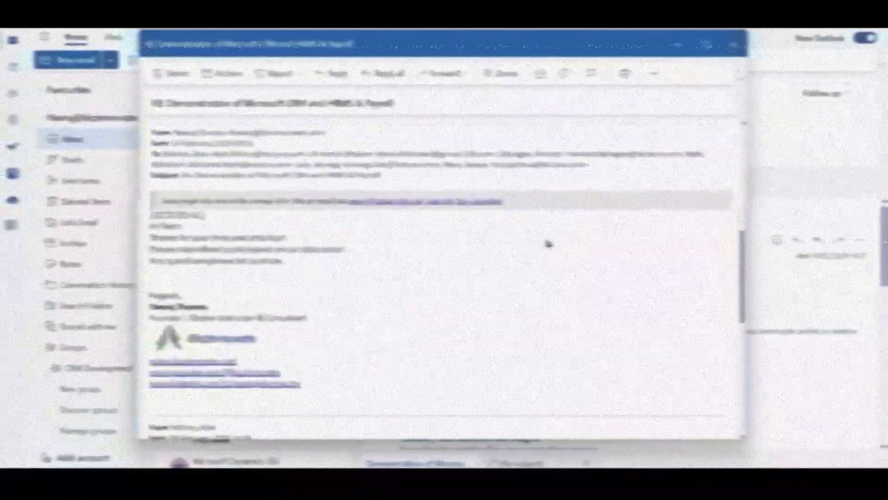
{"action": "scroll", "coordinate": [549, 244], "scroll_direction": "down", "scroll_amount": 3}
{"action": "scroll", "coordinate": [548, 244], "scroll_direction": "down", "scroll_amount": 3}
{"action": "scroll", "coordinate": [550, 243], "scroll_direction": "down", "scroll_amount": 2}
{"action": "scroll", "coordinate": [551, 244], "scroll_direction": "up", "scroll_amount": 3}
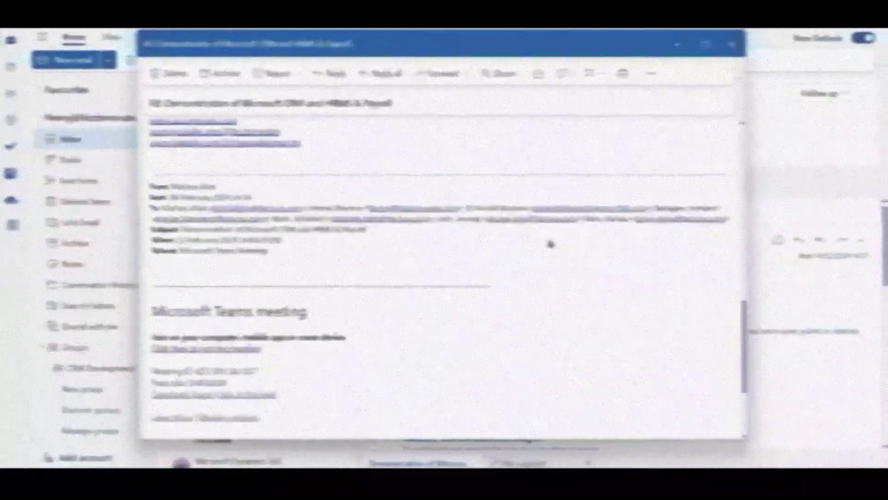
{"action": "scroll", "coordinate": [551, 244], "scroll_direction": "up", "scroll_amount": 3}
{"action": "scroll", "coordinate": [548, 243], "scroll_direction": "up", "scroll_amount": 4}
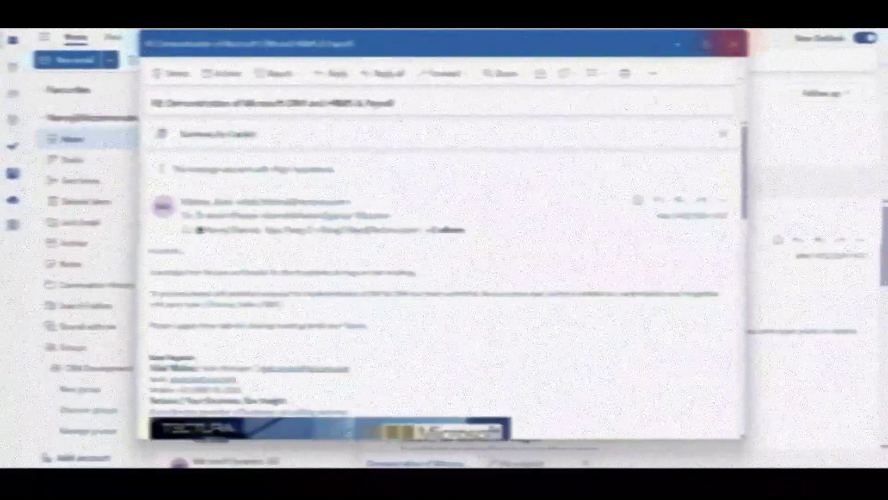
{"action": "left_click", "coordinate": [732, 44]}
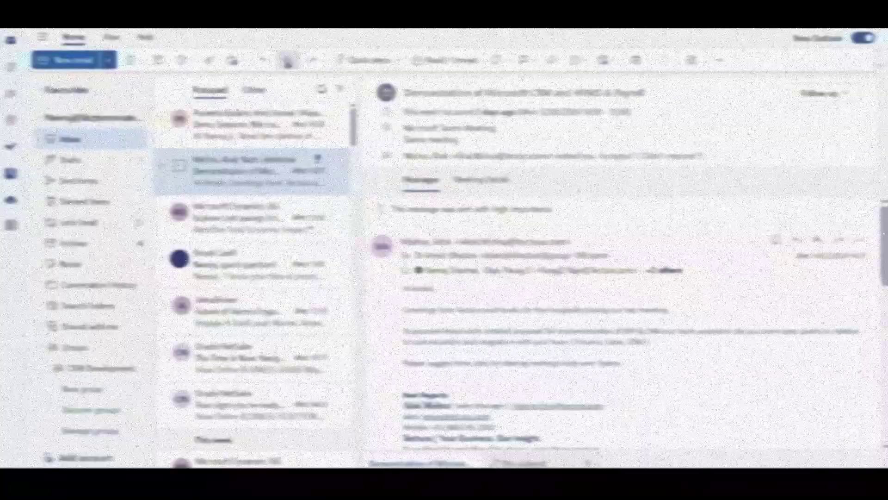
{"action": "left_click", "coordinate": [290, 63]}
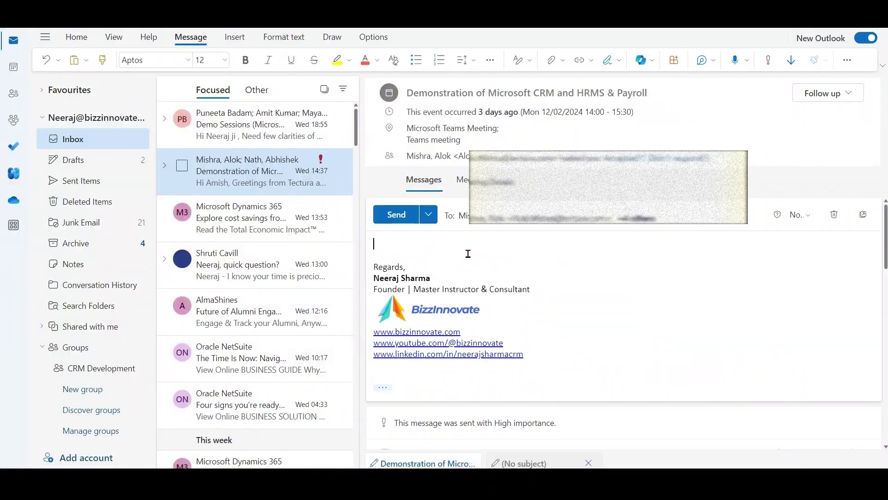
Step: Prompt Draft with Copilot with 'draft a reply' for the CRM demo email, using Casual tone
{"action": "left_click", "coordinate": [640, 60]}
{"action": "left_click", "coordinate": [611, 83]}
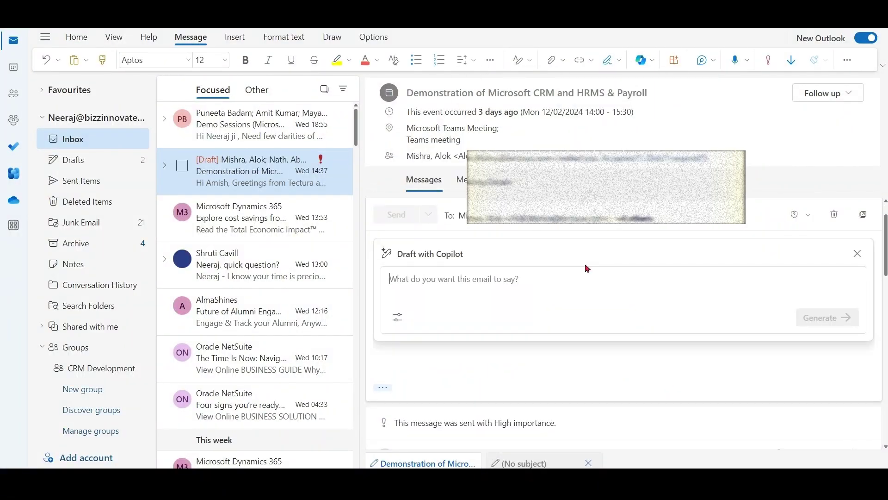
{"action": "type", "text": "draft a reply"}
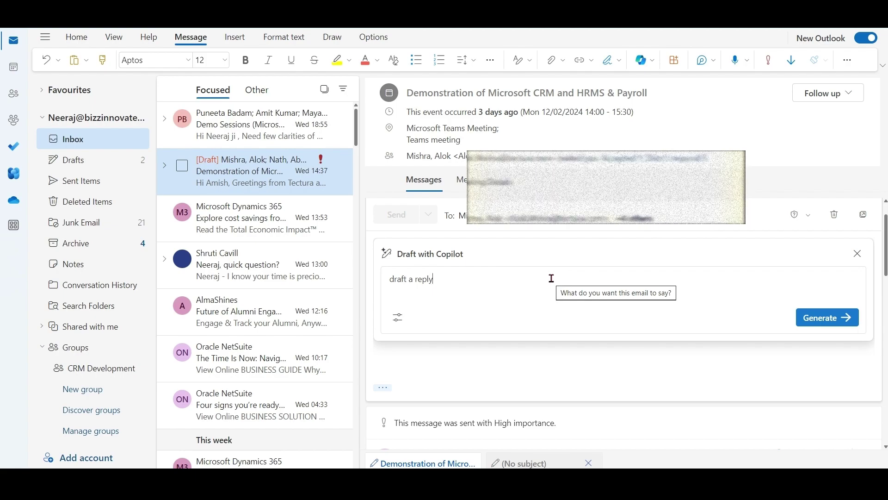
{"action": "left_click", "coordinate": [402, 322]}
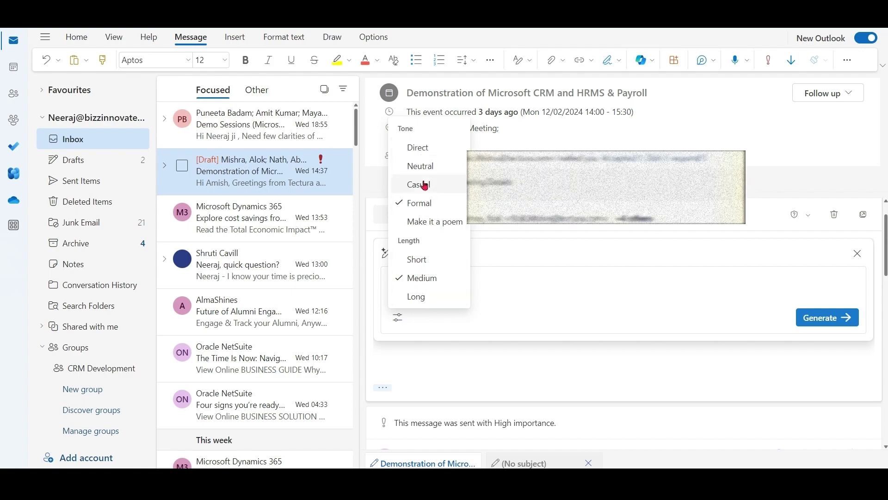
{"action": "left_click", "coordinate": [427, 185]}
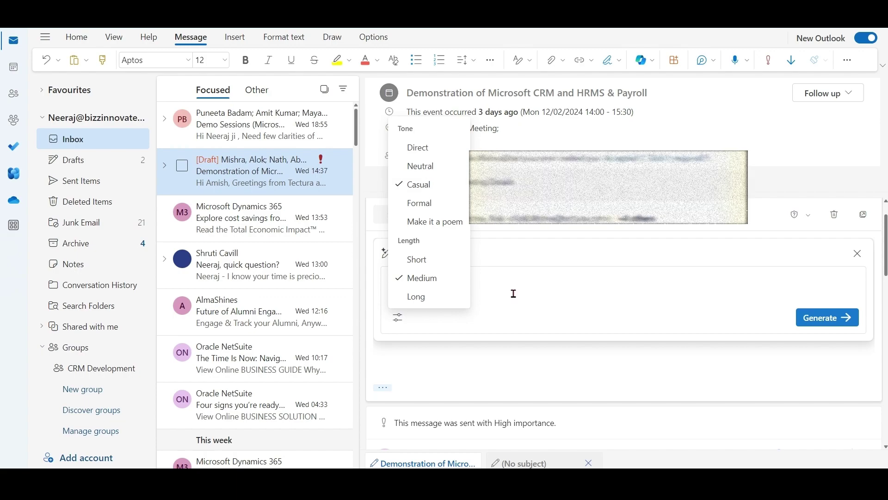
{"action": "left_click", "coordinate": [587, 288]}
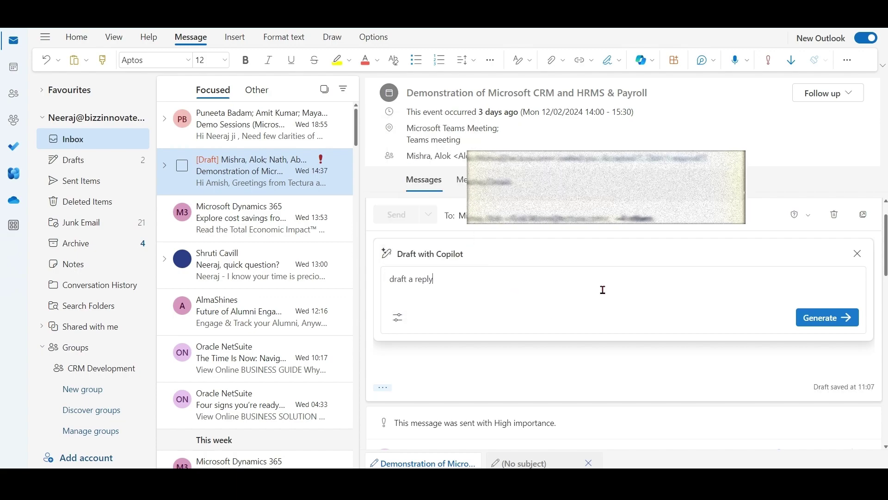
Step: Generate and regenerate the CRM demo reply, then revise it to offer meeting over coffee
{"action": "key", "text": "Return"}
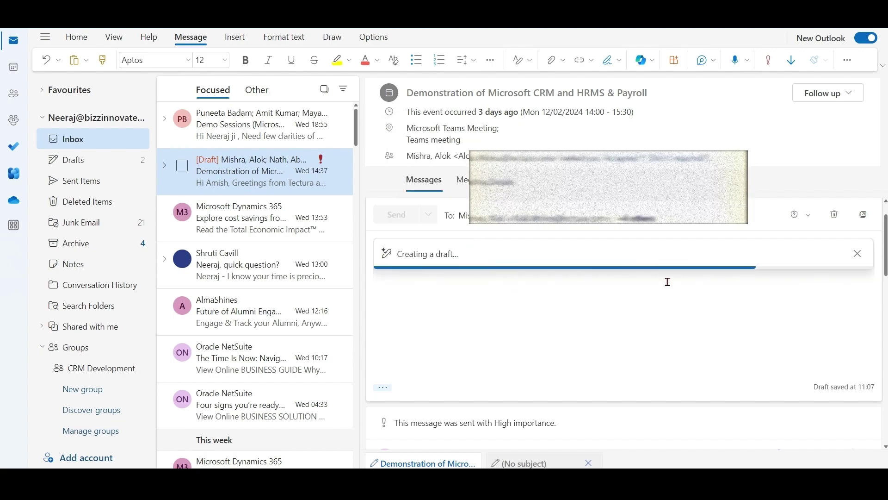
{"action": "mouse_move", "coordinate": [864, 309]}
{"action": "left_mouse_down"}
{"action": "mouse_move", "coordinate": [868, 362]}
{"action": "mouse_move", "coordinate": [869, 288]}
{"action": "mouse_move", "coordinate": [868, 363]}
{"action": "left_mouse_up"}
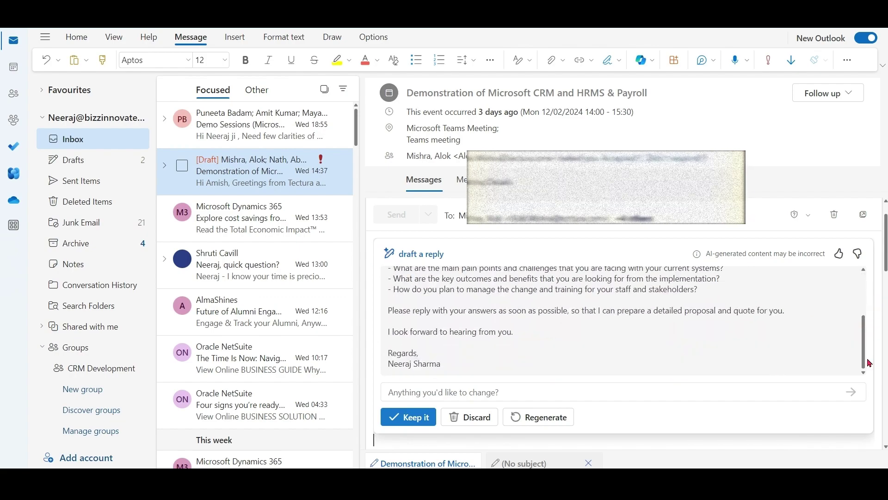
{"action": "left_click", "coordinate": [557, 422]}
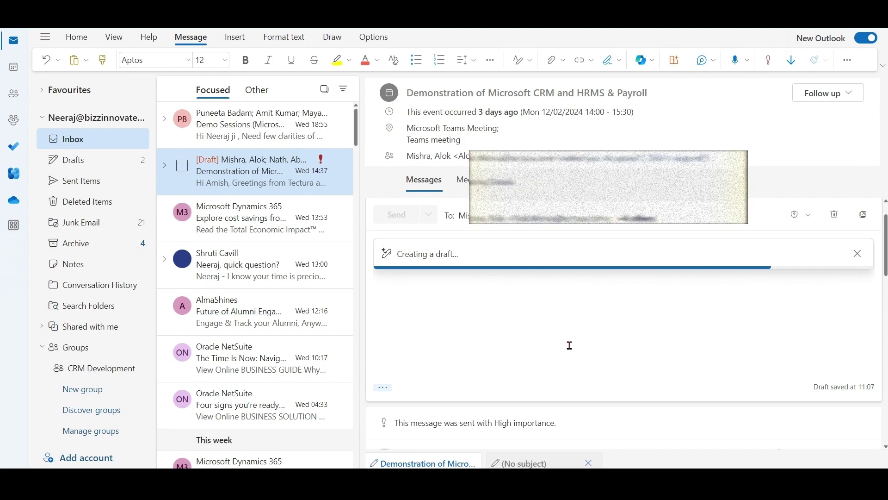
{"action": "scroll", "coordinate": [810, 320], "scroll_direction": "down", "scroll_amount": 3}
{"action": "scroll", "coordinate": [625, 347], "scroll_direction": "up", "scroll_amount": 3}
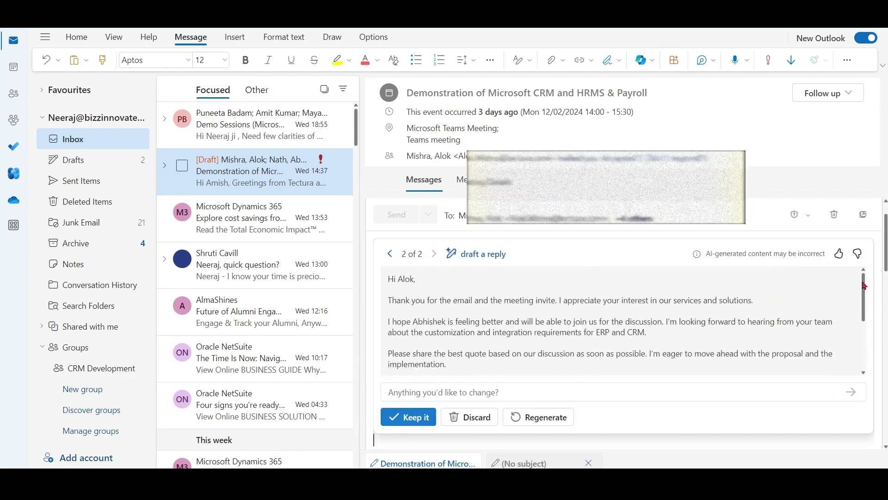
{"action": "left_click", "coordinate": [480, 394]}
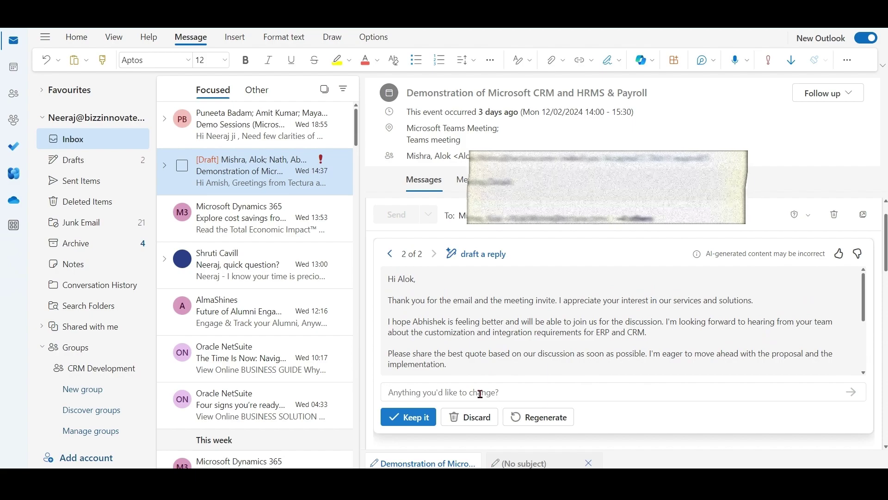
{"action": "type", "text": "if requi"}
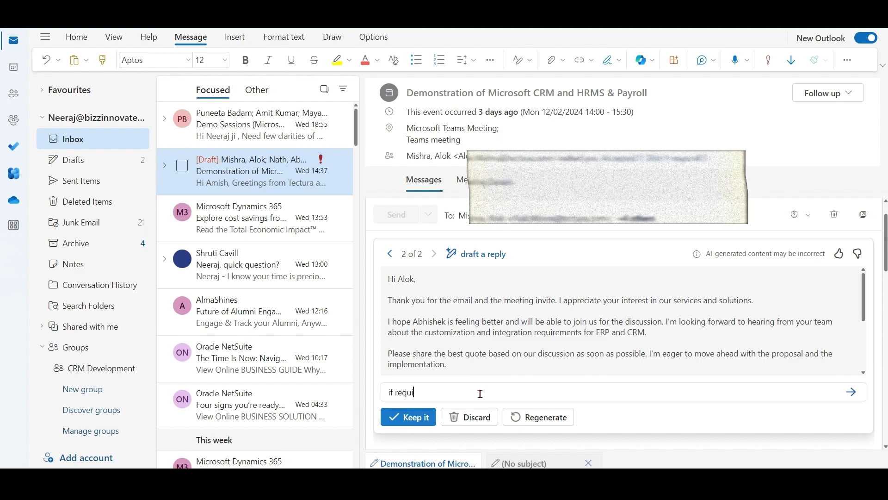
{"action": "type", "text": "red we can also meet over co"}
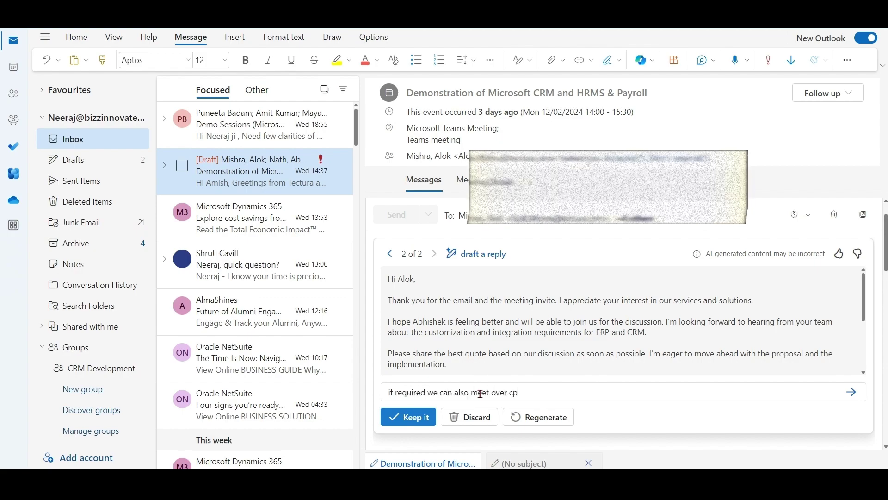
{"action": "type", "text": "ffee to discuss"}
{"action": "left_click", "coordinate": [851, 392]}
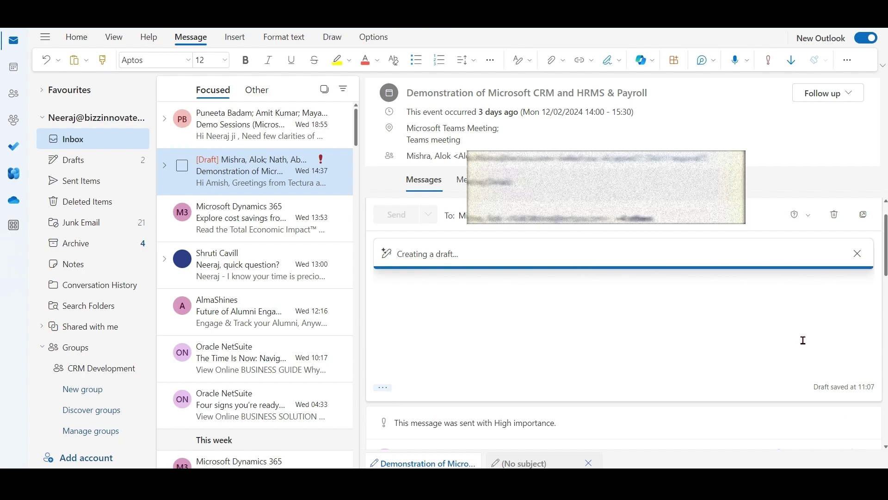
{"action": "mouse_move", "coordinate": [863, 308]}
{"action": "left_mouse_down"}
{"action": "mouse_move", "coordinate": [865, 345]}
{"action": "mouse_move", "coordinate": [866, 298]}
{"action": "left_mouse_up"}
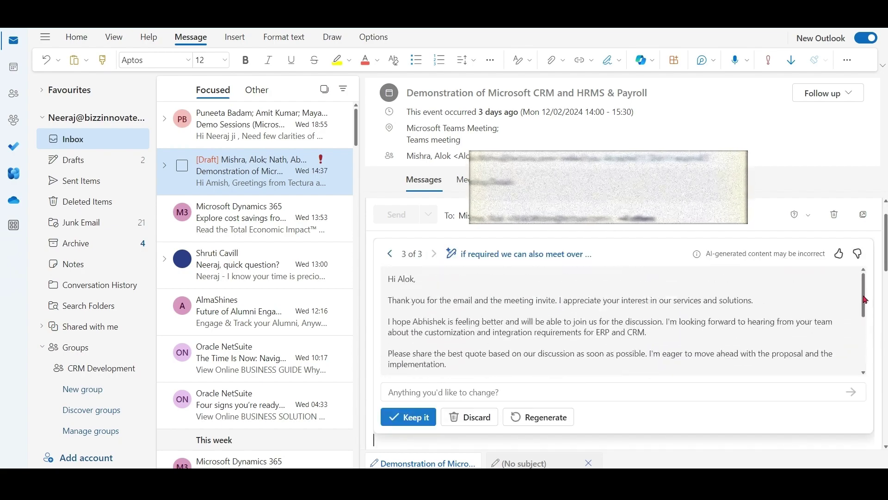
Step: Insert the coffee-meeting Copilot reply into the CRM demo email body
{"action": "left_click", "coordinate": [428, 418]}
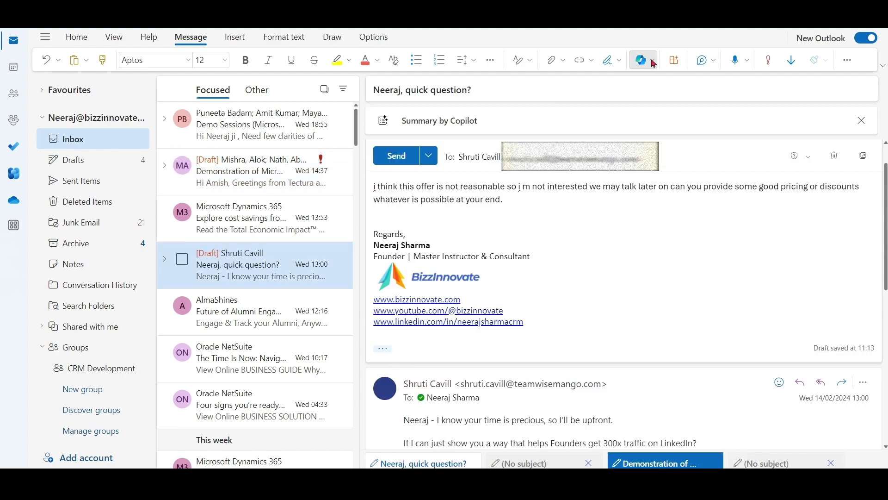
Step: Run Coaching by Copilot on the blunt pricing reply and review Tone, Reader Sentiment and Clarity
{"action": "left_click", "coordinate": [643, 61]}
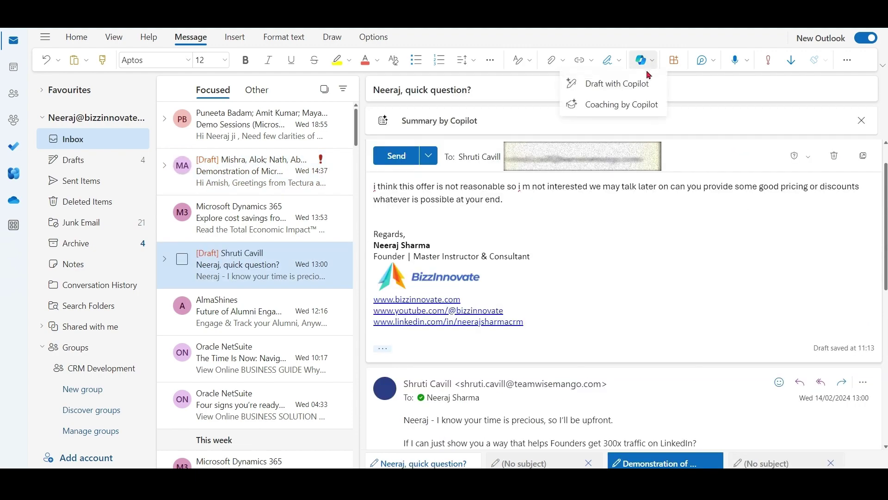
{"action": "left_click", "coordinate": [636, 106]}
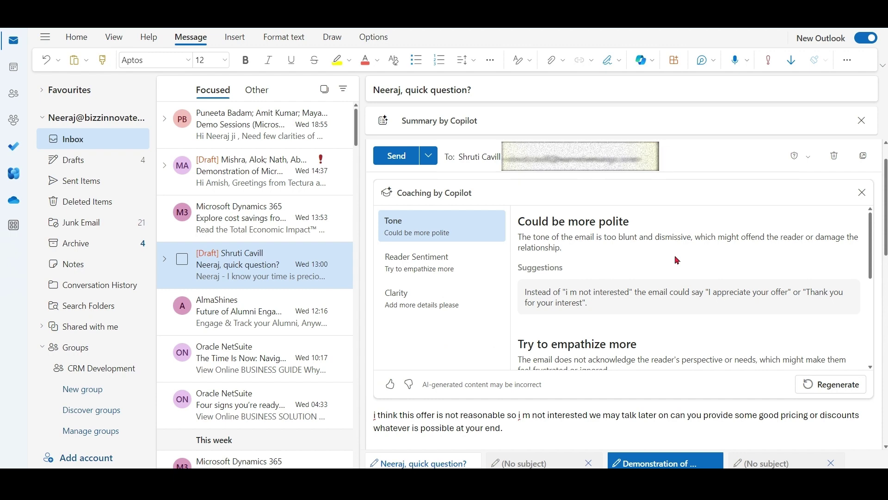
{"action": "left_click", "coordinate": [417, 271]}
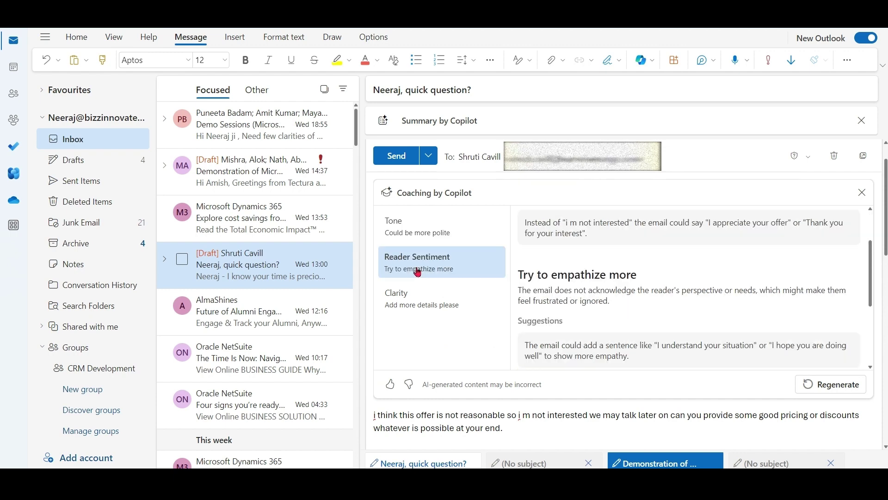
{"action": "left_click", "coordinate": [406, 303]}
{"action": "left_click", "coordinate": [409, 231]}
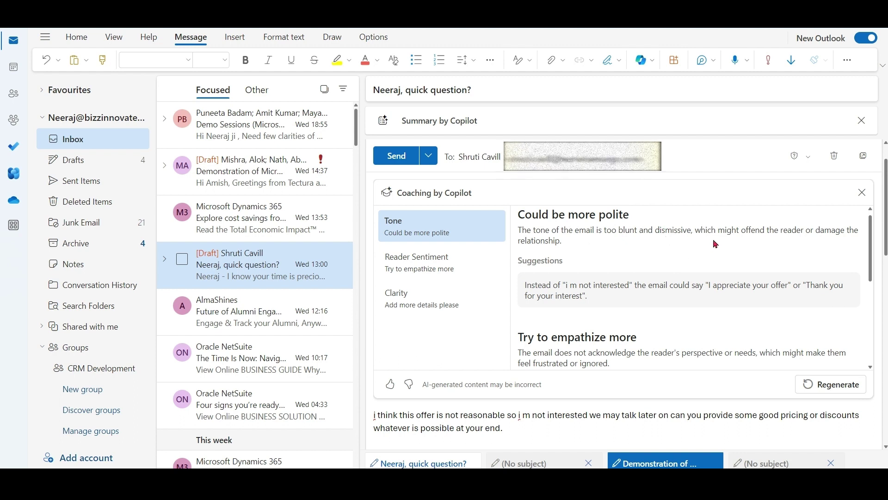
{"action": "scroll", "coordinate": [874, 252], "scroll_direction": "down", "scroll_amount": 1}
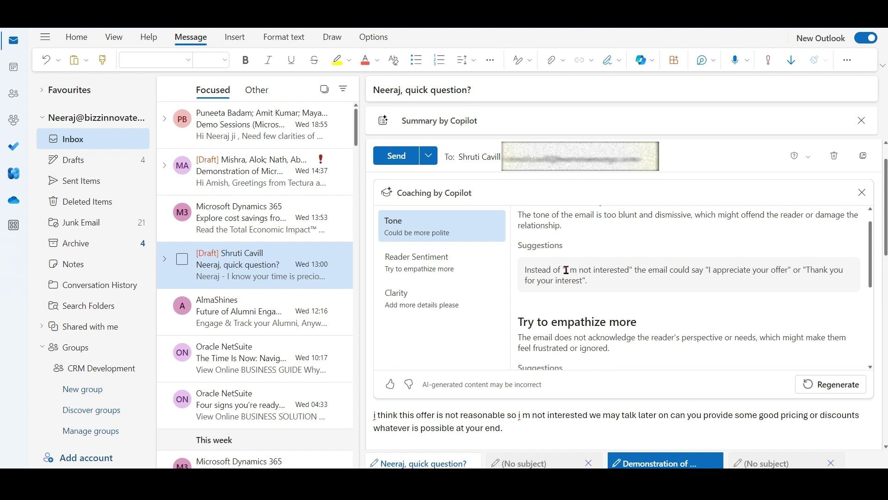
Step: Highlight 'I'm not interested' and the suggested alternative wording, then reopen the Clarity feedback
{"action": "left_click_drag", "start_coordinate": [567, 270], "coordinate": [627, 271]}
{"action": "left_click", "coordinate": [689, 282]}
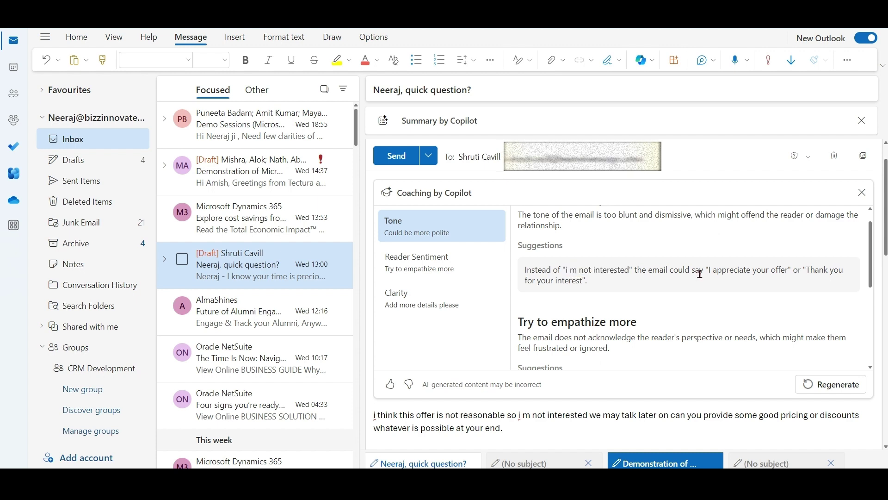
{"action": "left_click_drag", "start_coordinate": [706, 270], "coordinate": [785, 271]}
{"action": "left_click", "coordinate": [792, 286]}
{"action": "left_click_drag", "start_coordinate": [873, 274], "coordinate": [873, 309]}
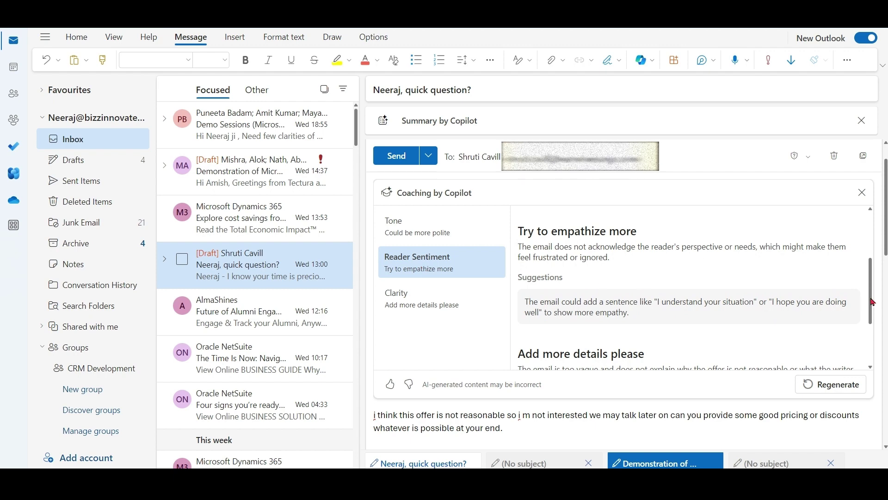
{"action": "left_click_drag", "start_coordinate": [873, 300], "coordinate": [872, 309]}
{"action": "left_click", "coordinate": [421, 308]}
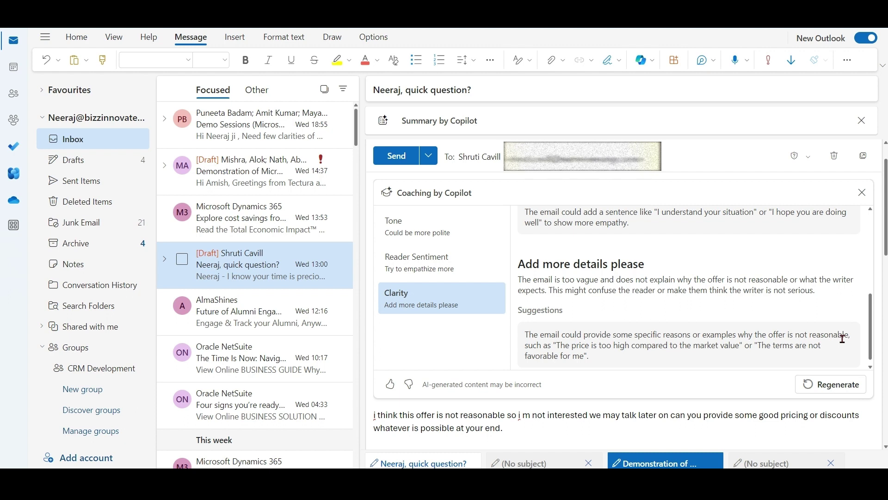
Step: Regenerate Copilot's coaching on the blunt pricing reply to get fresh tone suggestions
{"action": "left_click", "coordinate": [832, 384]}
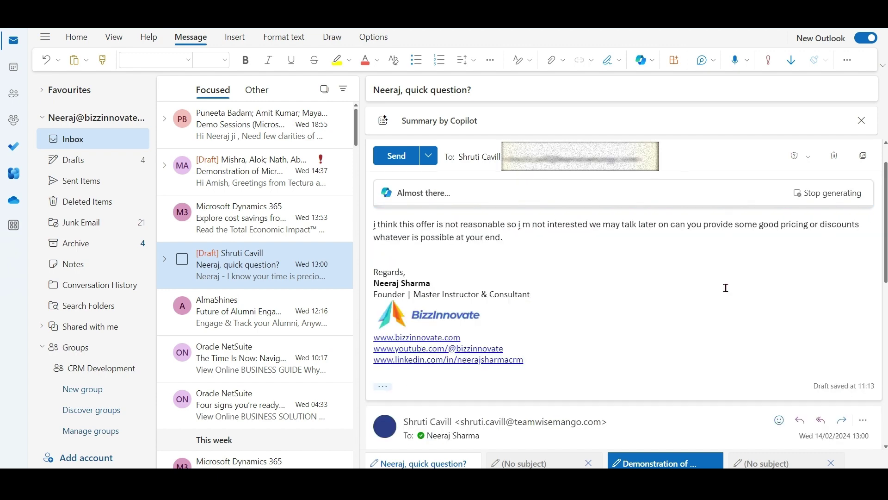
{"action": "mouse_move", "coordinate": [873, 251]}
{"action": "left_mouse_down"}
{"action": "mouse_move", "coordinate": [873, 298]}
{"action": "mouse_move", "coordinate": [873, 248]}
{"action": "left_mouse_up"}
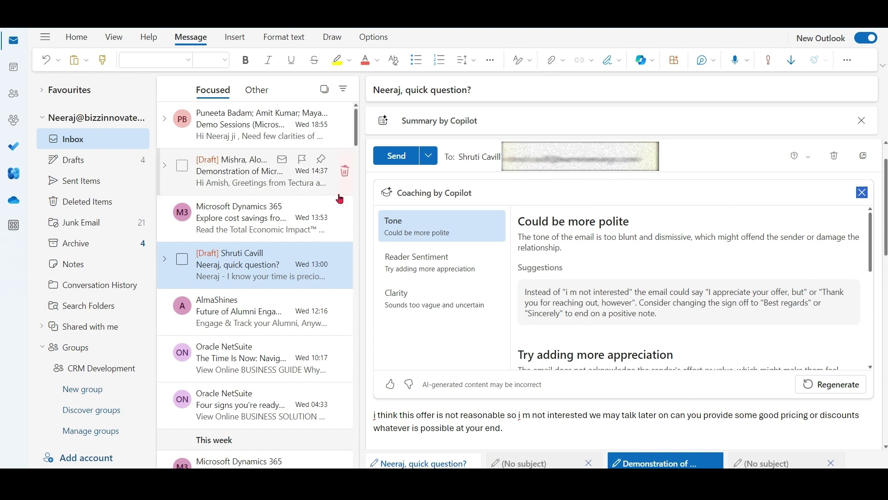
Step: Open the Demo Sessions email thread in its own maximized window
{"action": "double_click", "coordinate": [241, 132]}
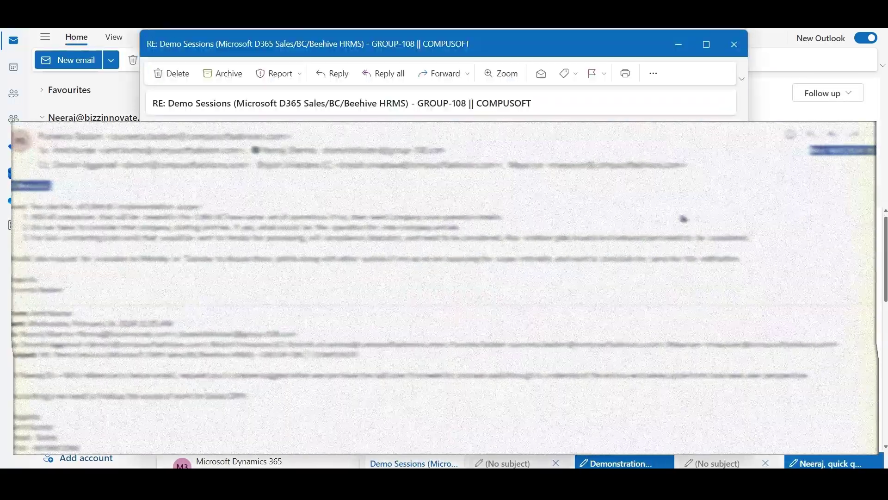
{"action": "left_click", "coordinate": [704, 48]}
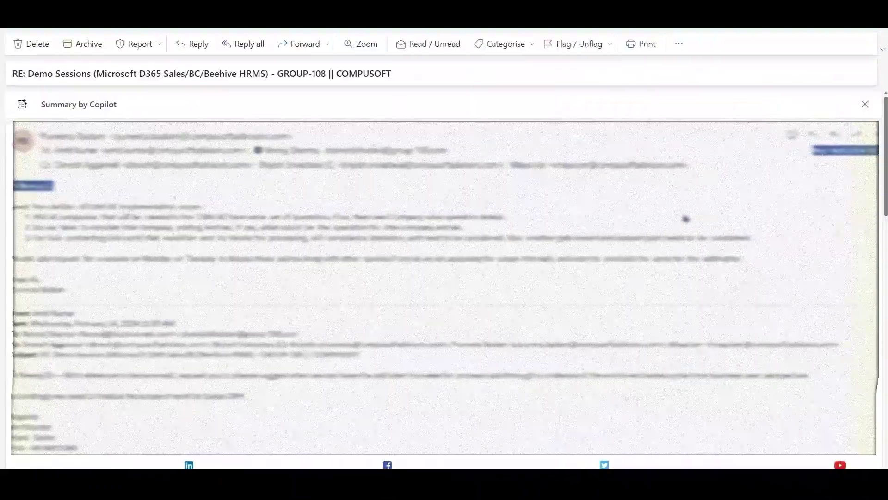
{"action": "mouse_move", "coordinate": [886, 182]}
{"action": "left_mouse_down"}
{"action": "mouse_move", "coordinate": [886, 312]}
{"action": "mouse_move", "coordinate": [886, 153]}
{"action": "left_mouse_up"}
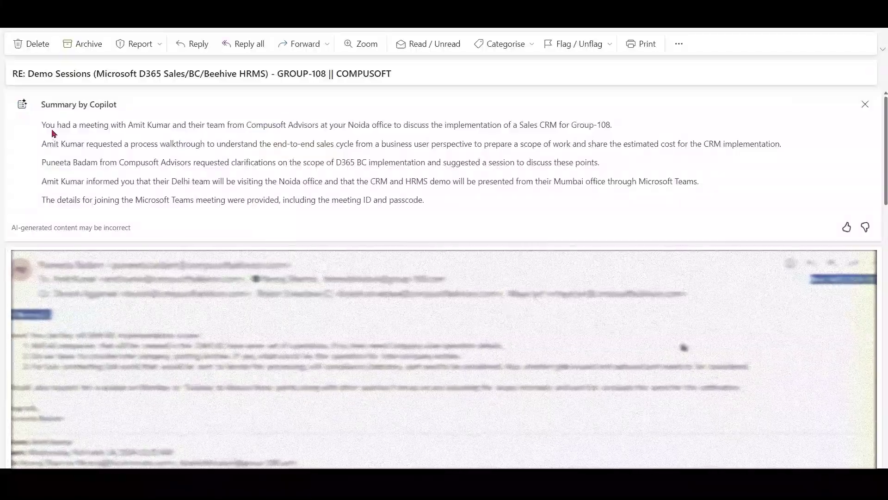
{"action": "left_click_drag", "start_coordinate": [43, 125], "coordinate": [677, 121]}
{"action": "left_click", "coordinate": [502, 209]}
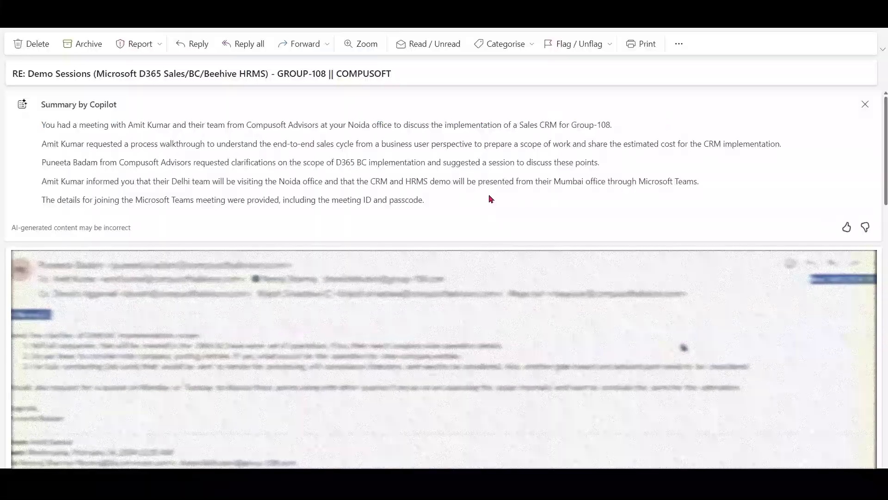